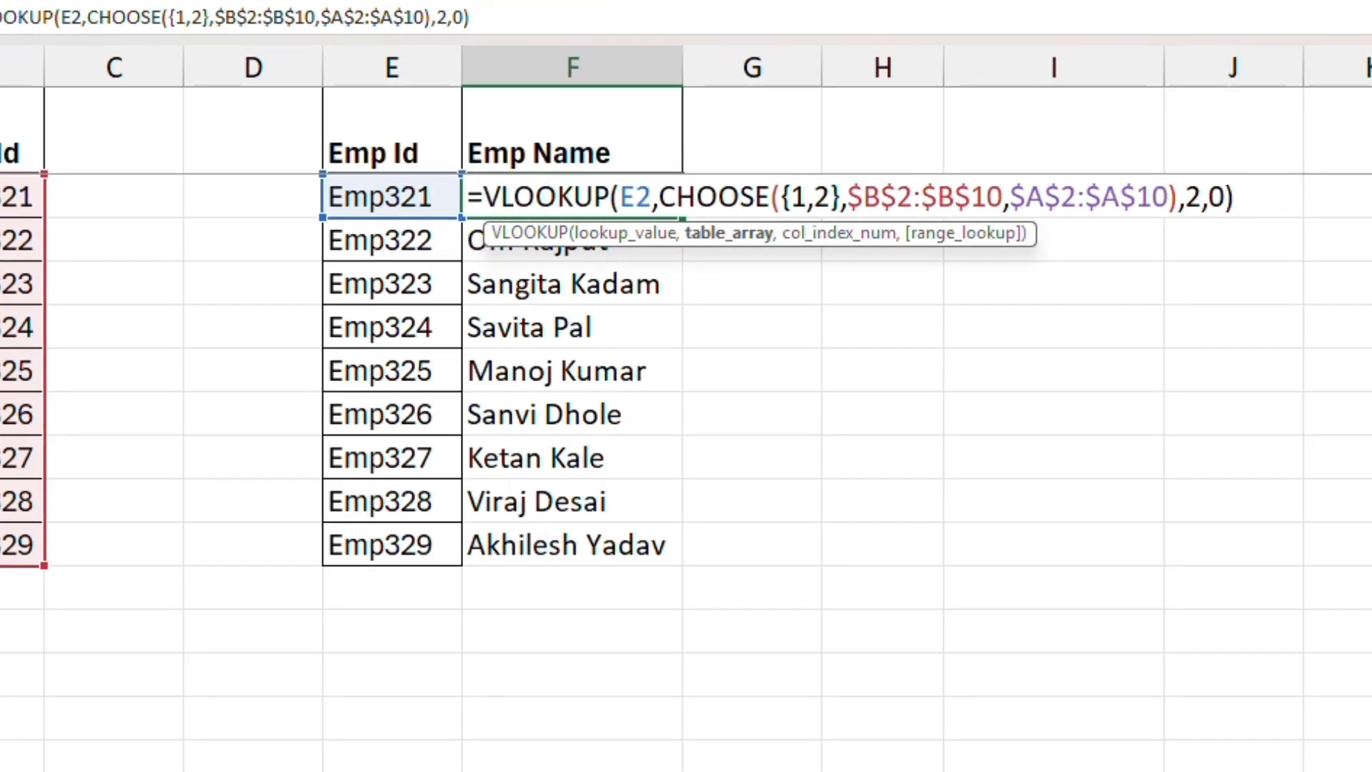
- Close the VLOOKUP formula and compare the source table at A2 with the lookup table's Emp Id in E2 and Emp Name in F2
key(Escape)
key(Left)
key(Left)
key(Left)
key(Left)
key(Left)
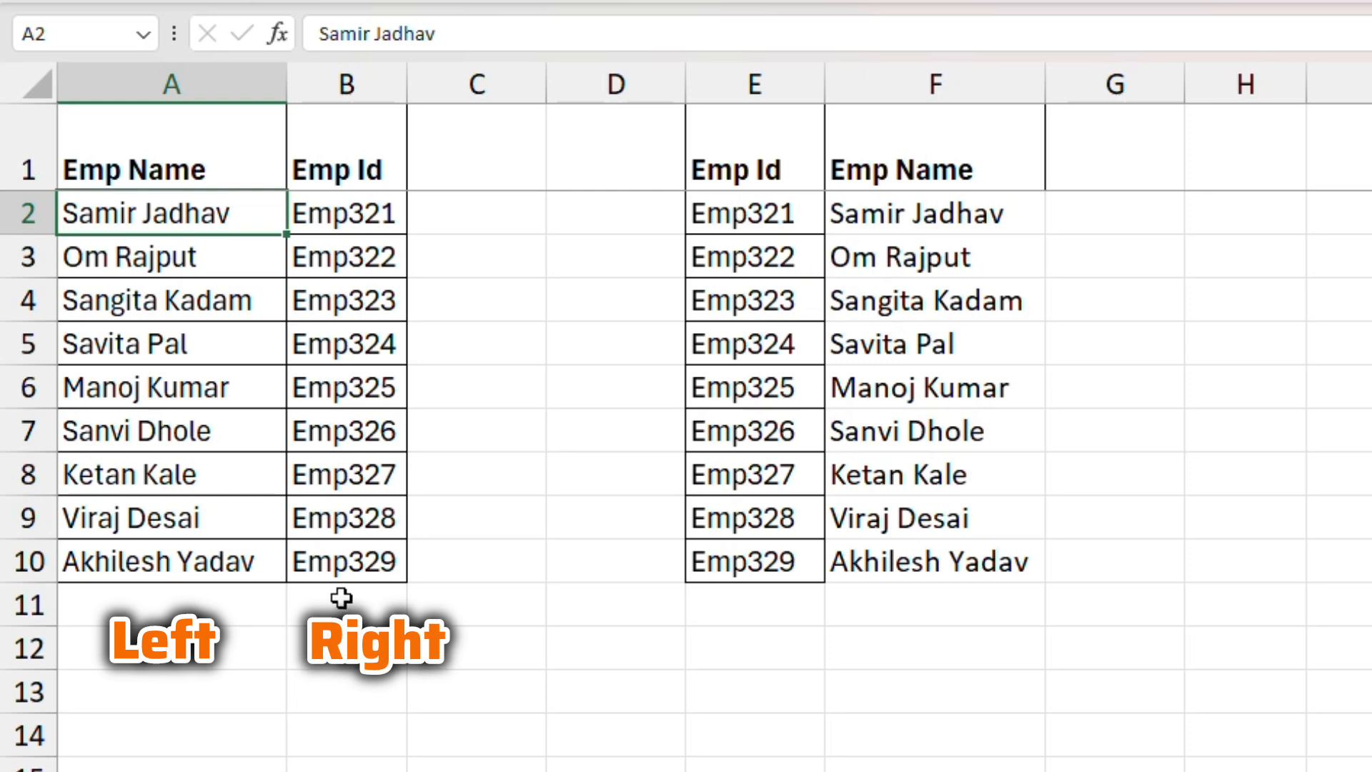
click(762, 212)
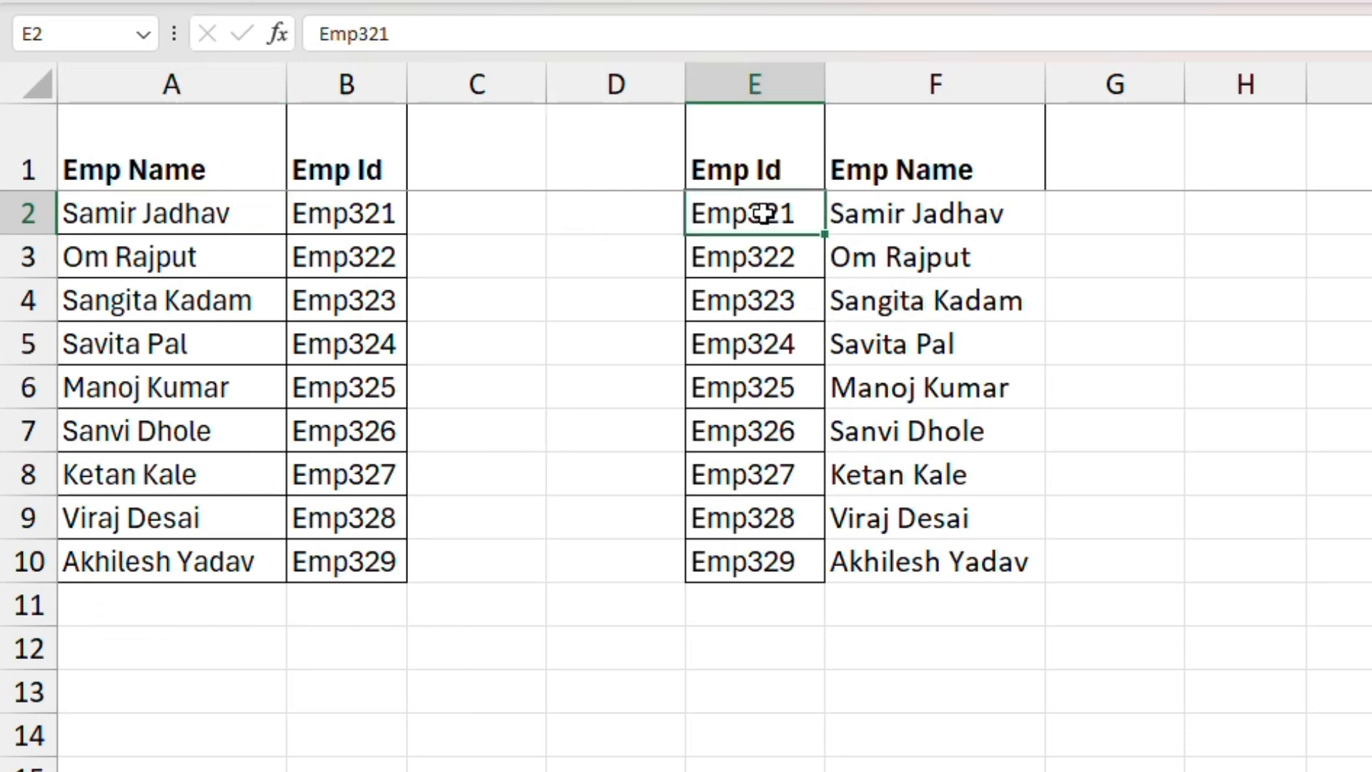
click(946, 223)
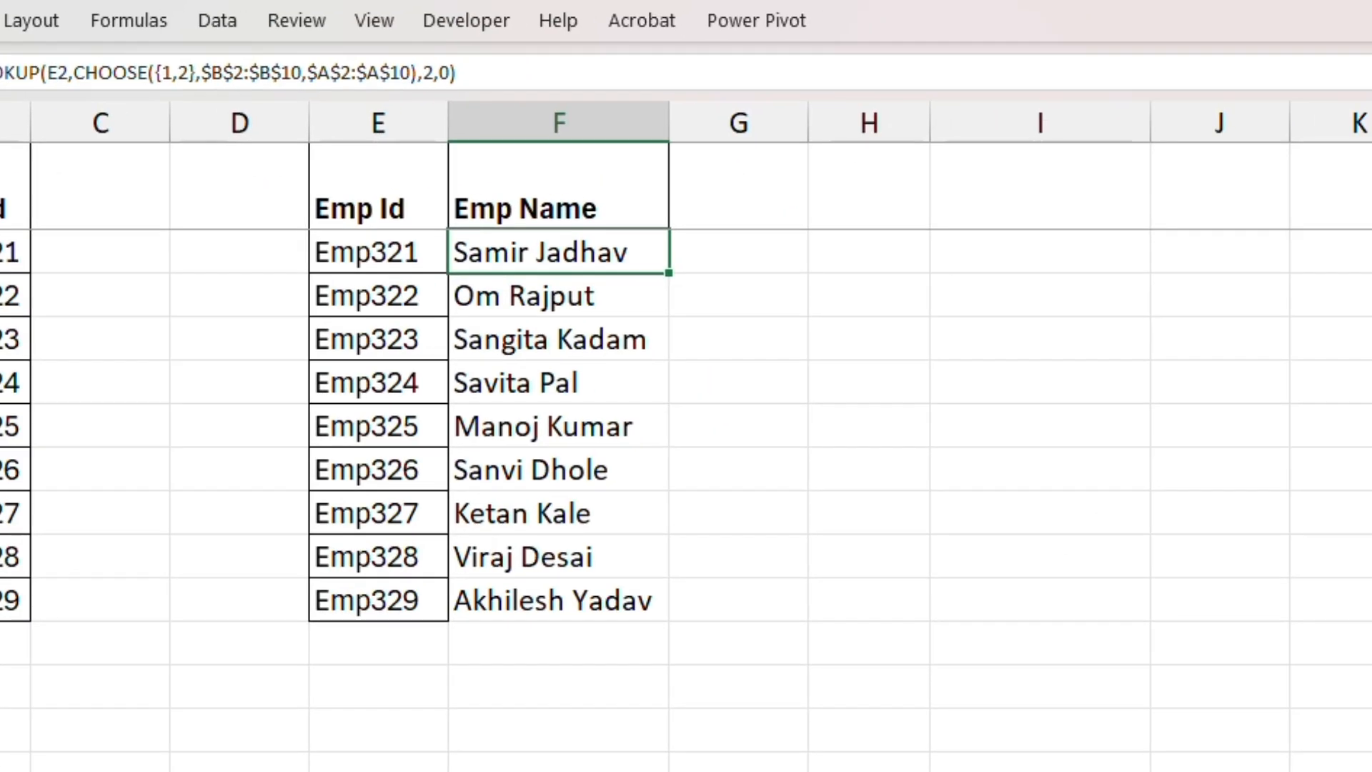
- Copy the CHOOSE({1,2},$B$2:$B$10,$A$2:$A$10) part of the VLOOKUP formula in F2, leaving the cell without changes
key(F2)
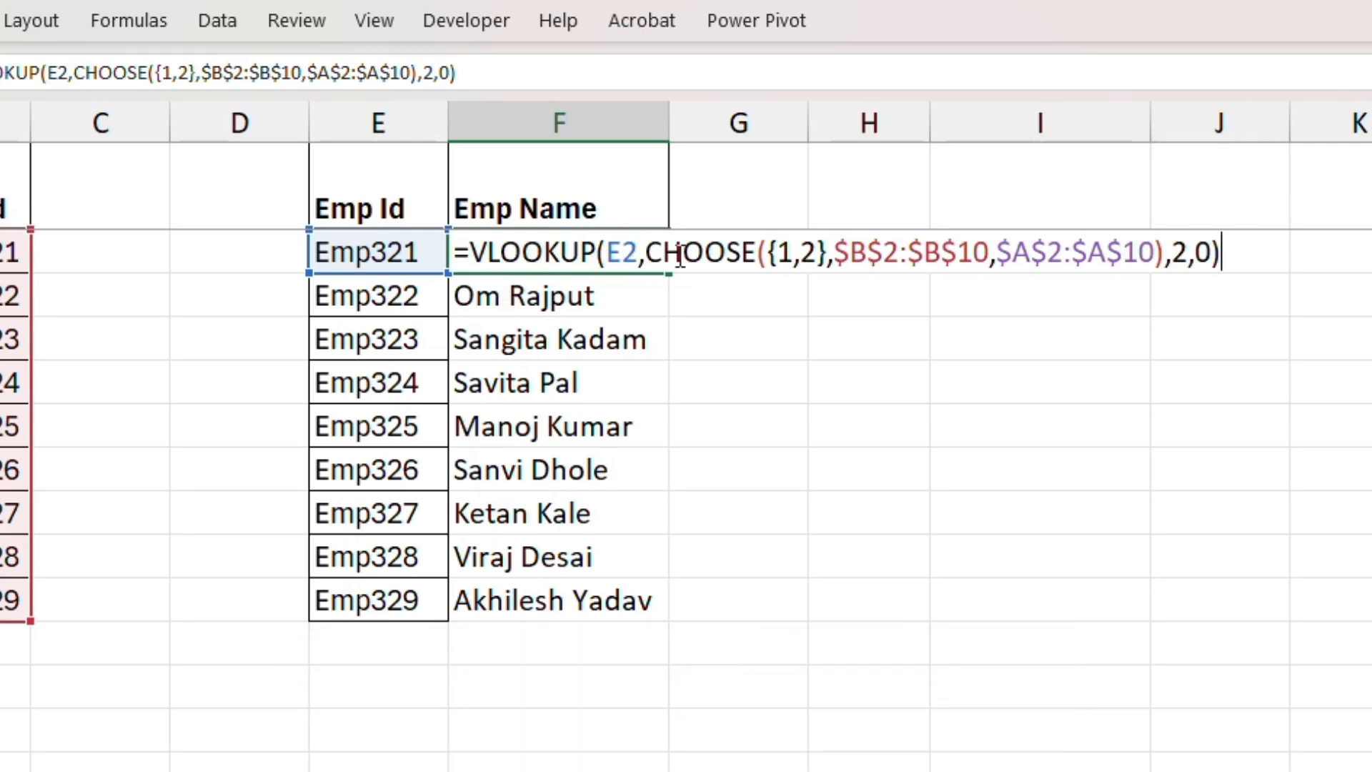
click(645, 252)
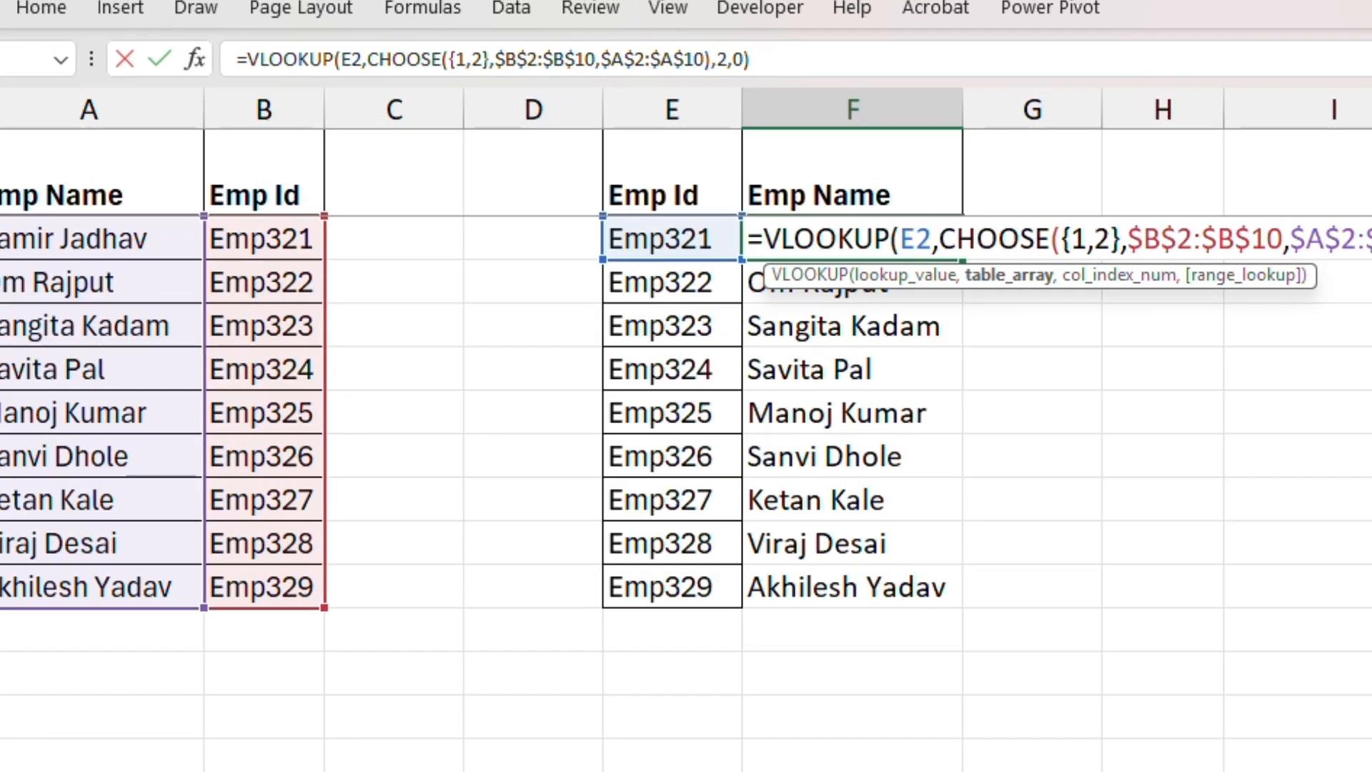
key(shift+Right)
key(shift+Right)
key(shift+Right)
key(shift+Right)
key(shift+Right)
key(shift+Right)
key(shift+Right)
key(shift+Right)
key(shift+Right)
key(shift+Right)
key(shift+Right)
key(shift+Right)
key(shift+Right)
key(shift+Right)
key(shift+Right)
key(shift+Right)
key(shift+Right)
key(shift+Right)
key(shift+Right)
key(shift+Right)
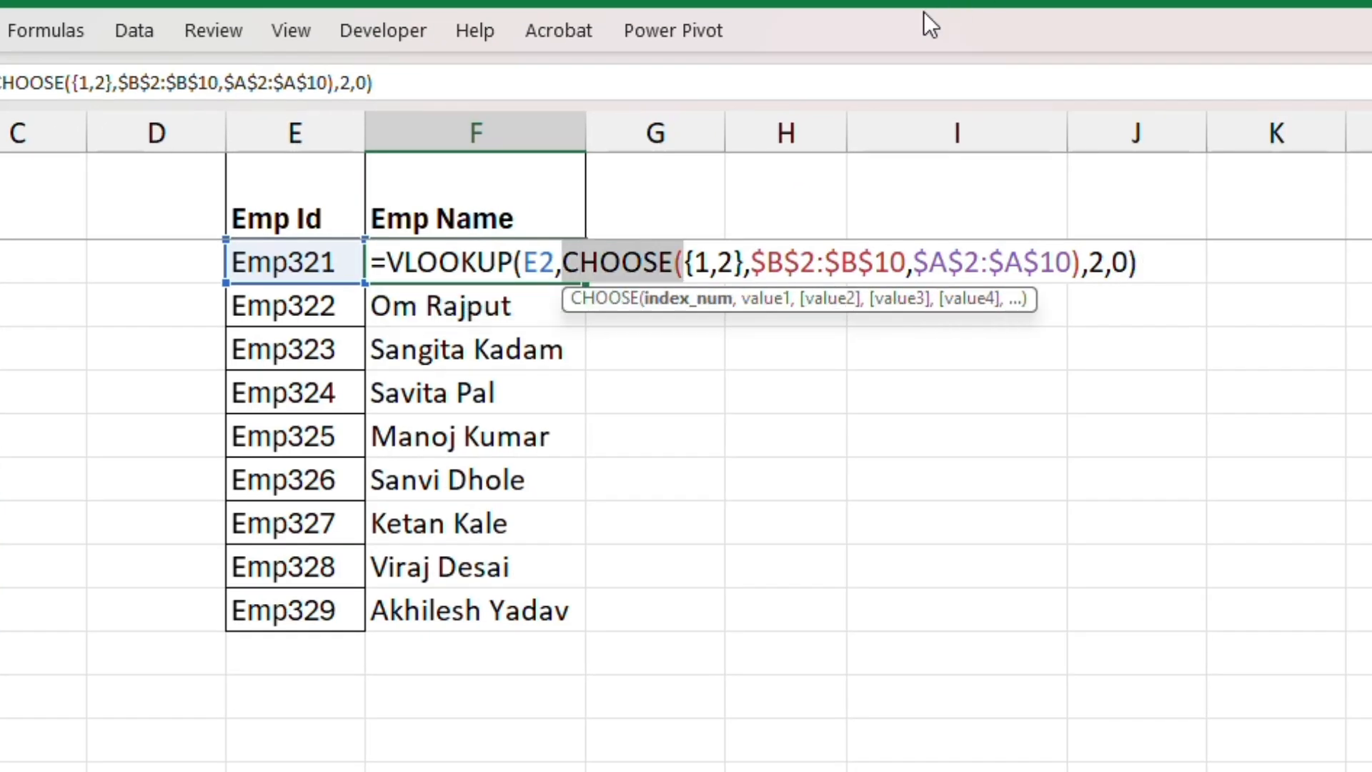
key(shift+Right)
key(shift+Right)
key(shift+Right)
key(shift+Right)
key(shift+Right)
key(shift+Right)
key(shift+Right)
key(ctrl+c)
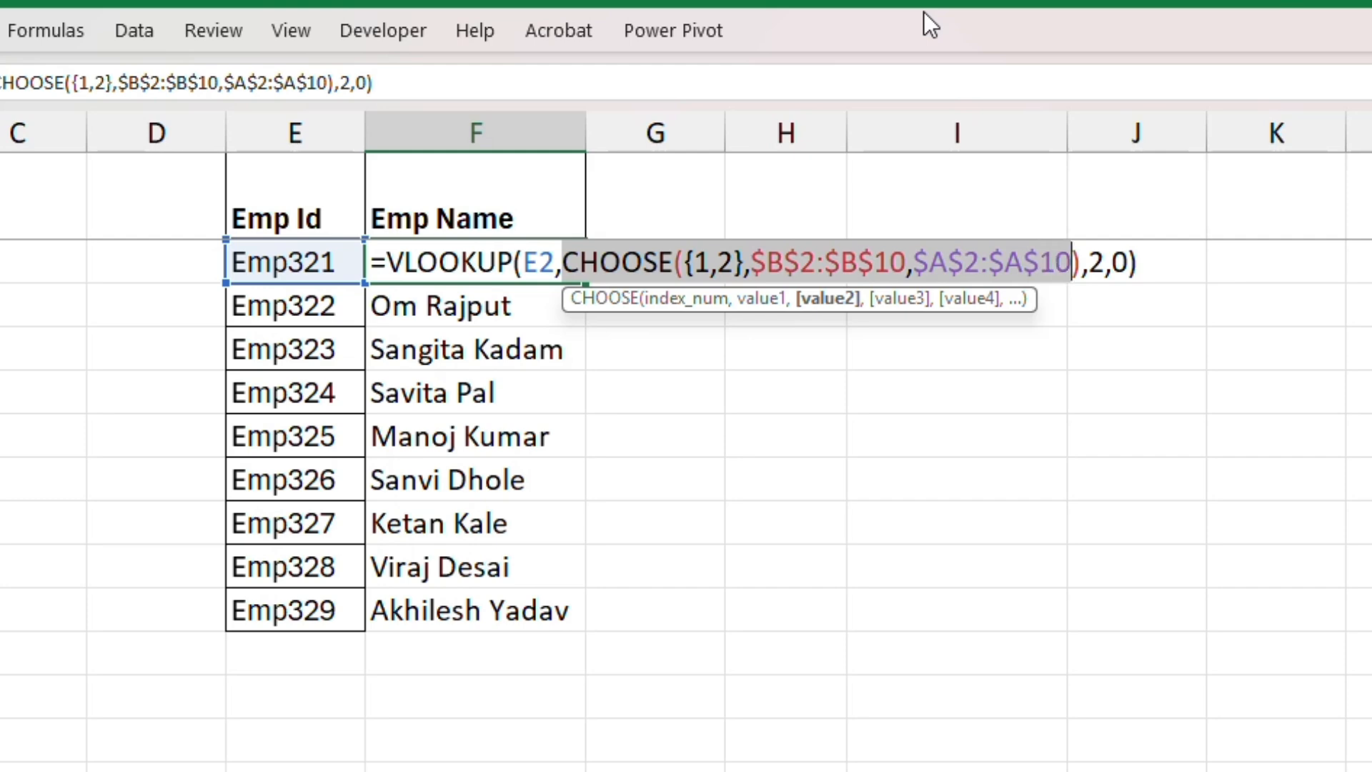
key(Escape)
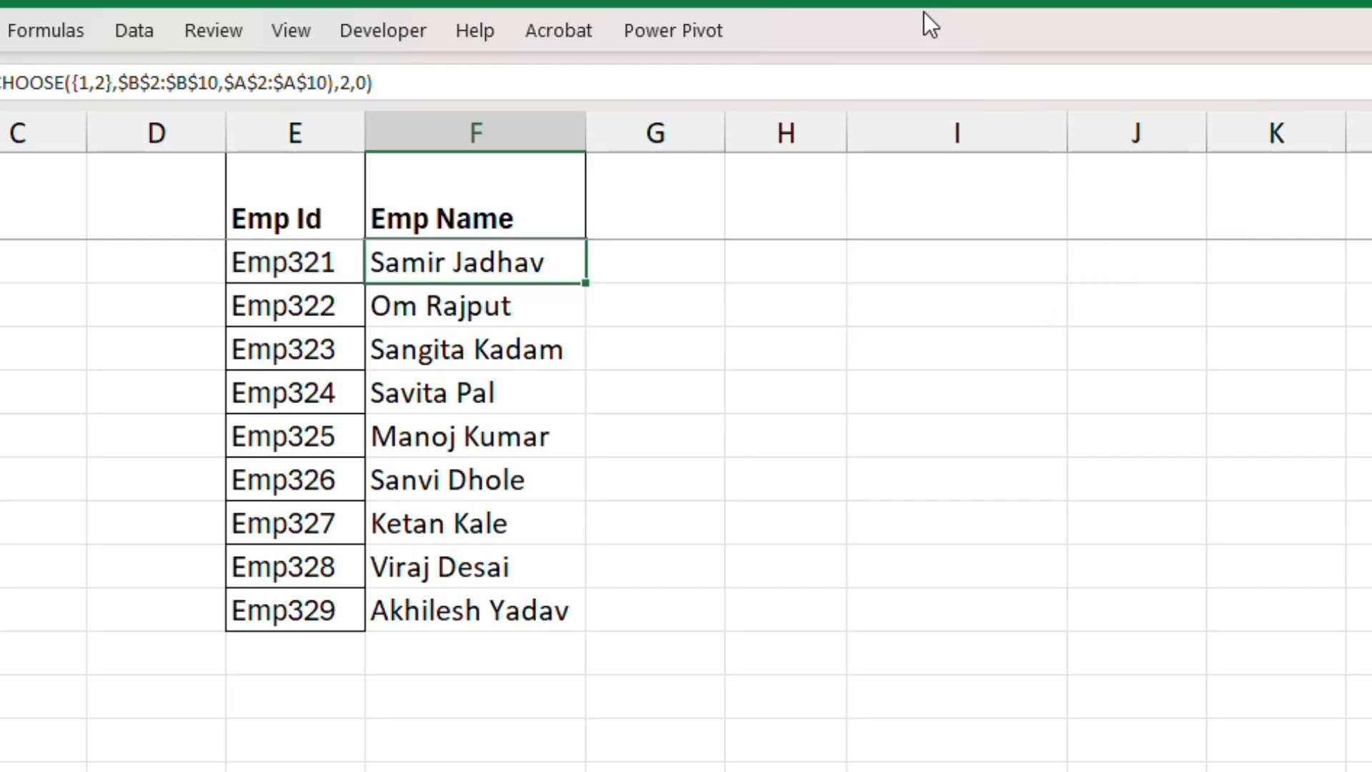
- Enter =CHOOSE({1,2},$B$2:$B$10,$A$2:$A$10) in A12 using the copied expression
key(Down)
key(Down)
key(Down)
key(Down)
key(Down)
key(Down)
key(Down)
key(Down)
key(Down)
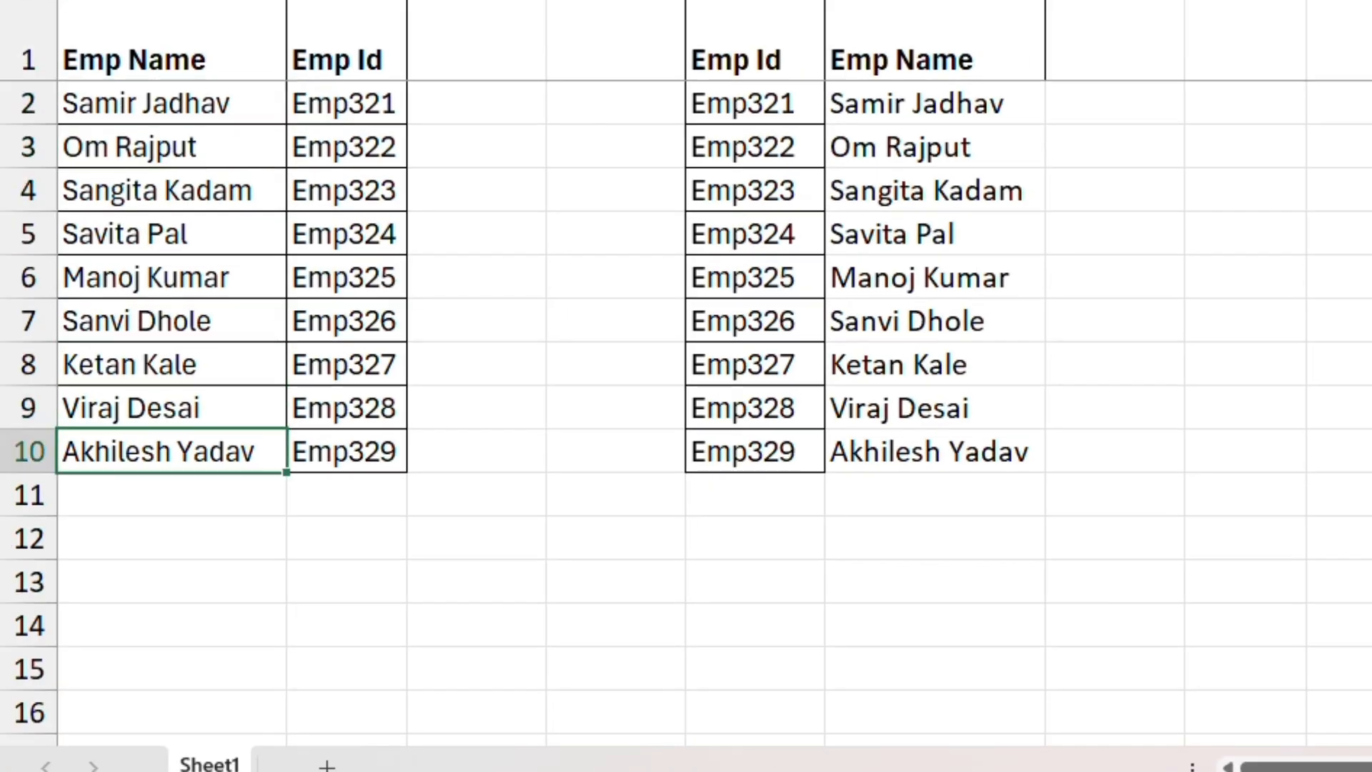
text(=)
key(ctrl+v)
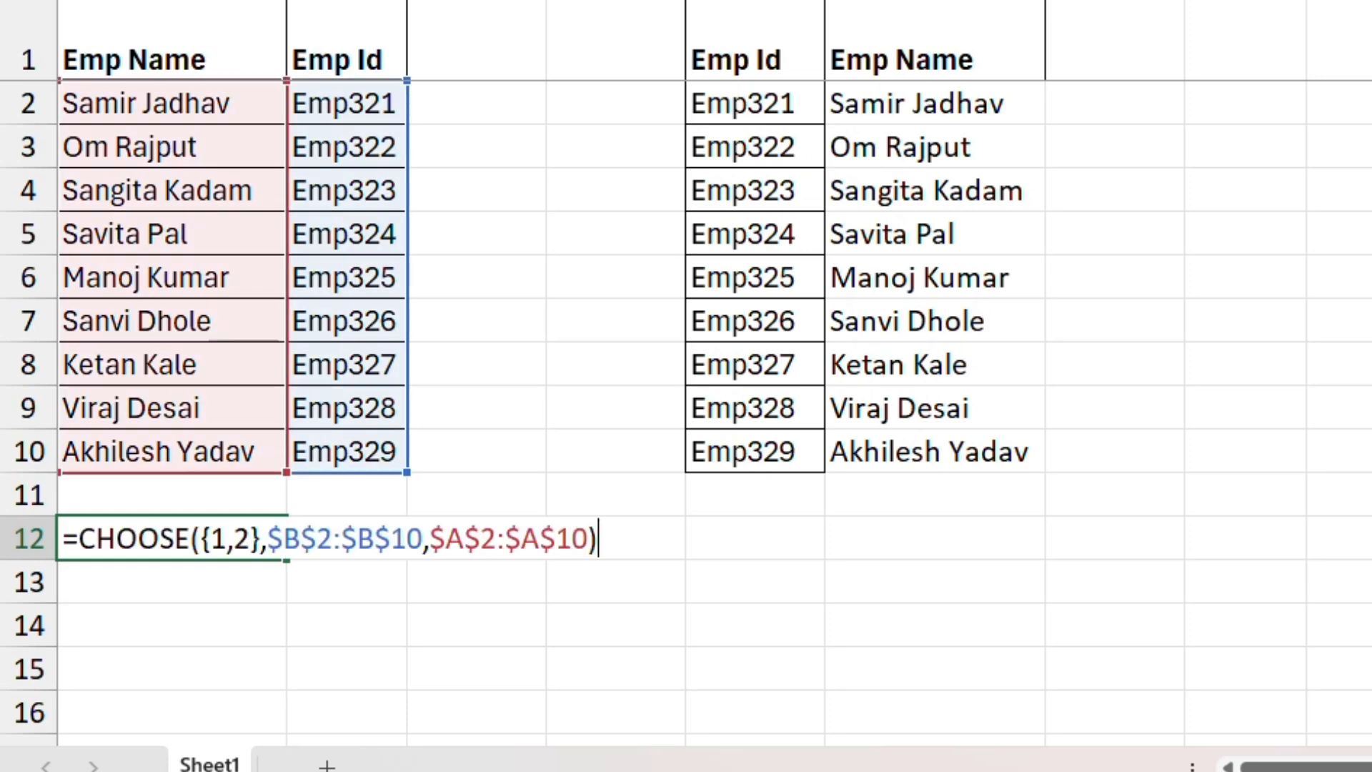
key(Return)
- Look through the rows produced by the CHOOSE formula below A12 to examine the column order
key(Down)
key(Down)
key(Down)
key(Down)
key(Down)
key(Down)
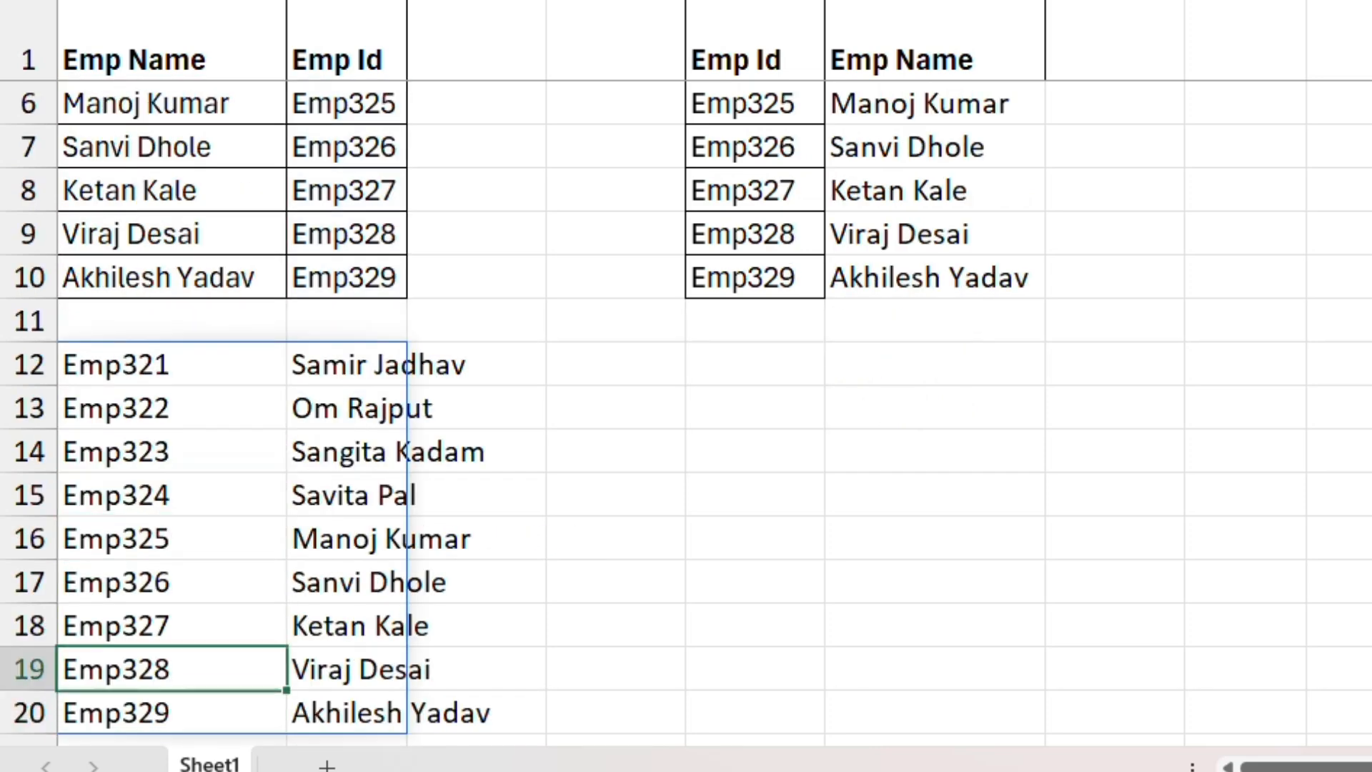
key(Up)
key(Up)
key(Up)
key(Up)
key(Up)
key(Up)
key(Up)
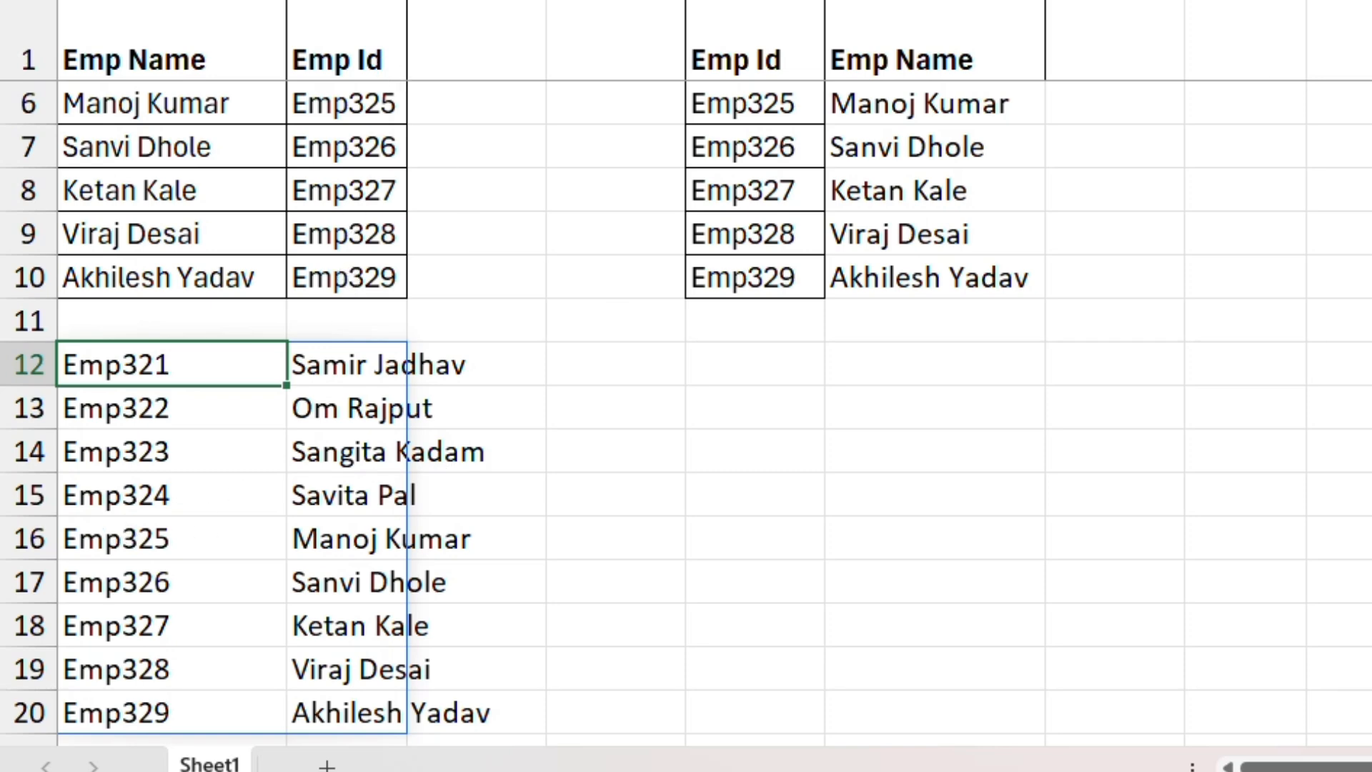
- Inspect the index_num and value1 arguments of the CHOOSE formula in A12, keeping the formula as it is
key(F2)
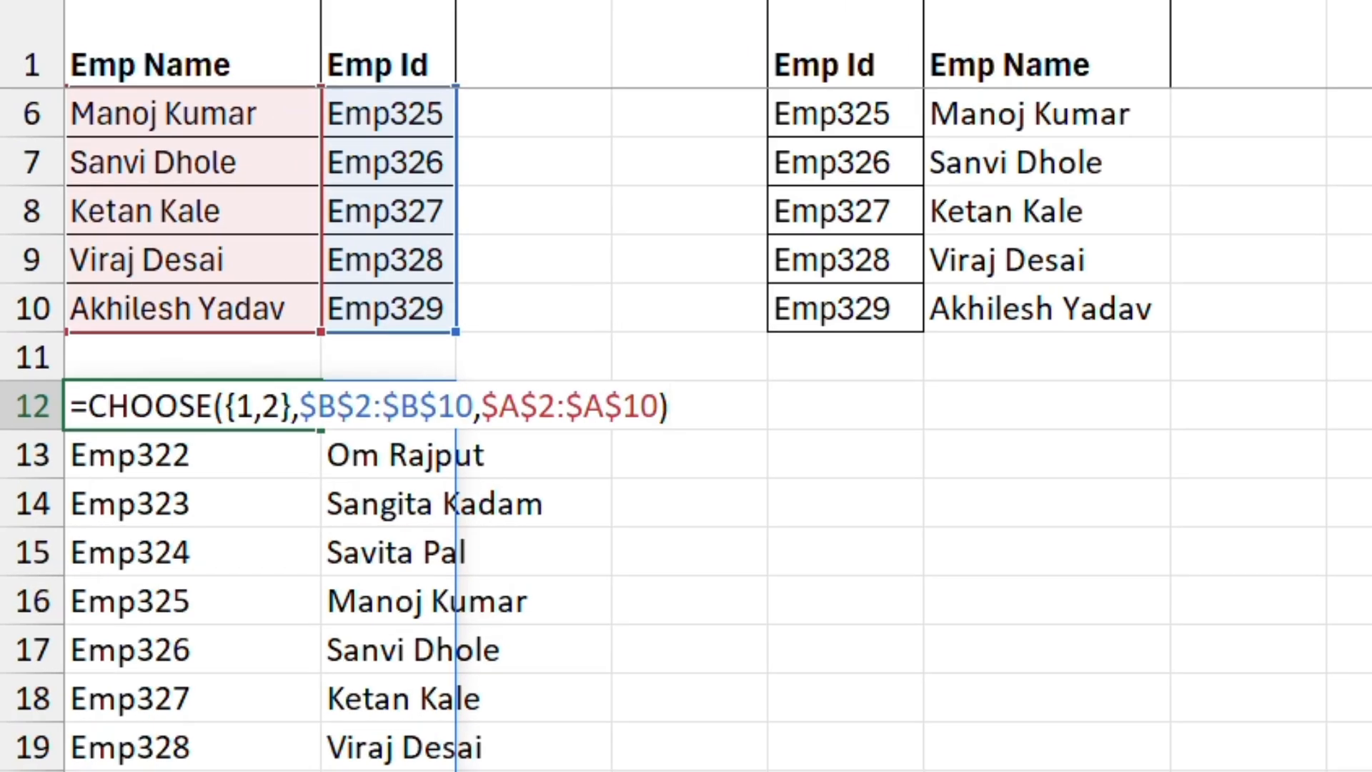
key(Right)
key(Right)
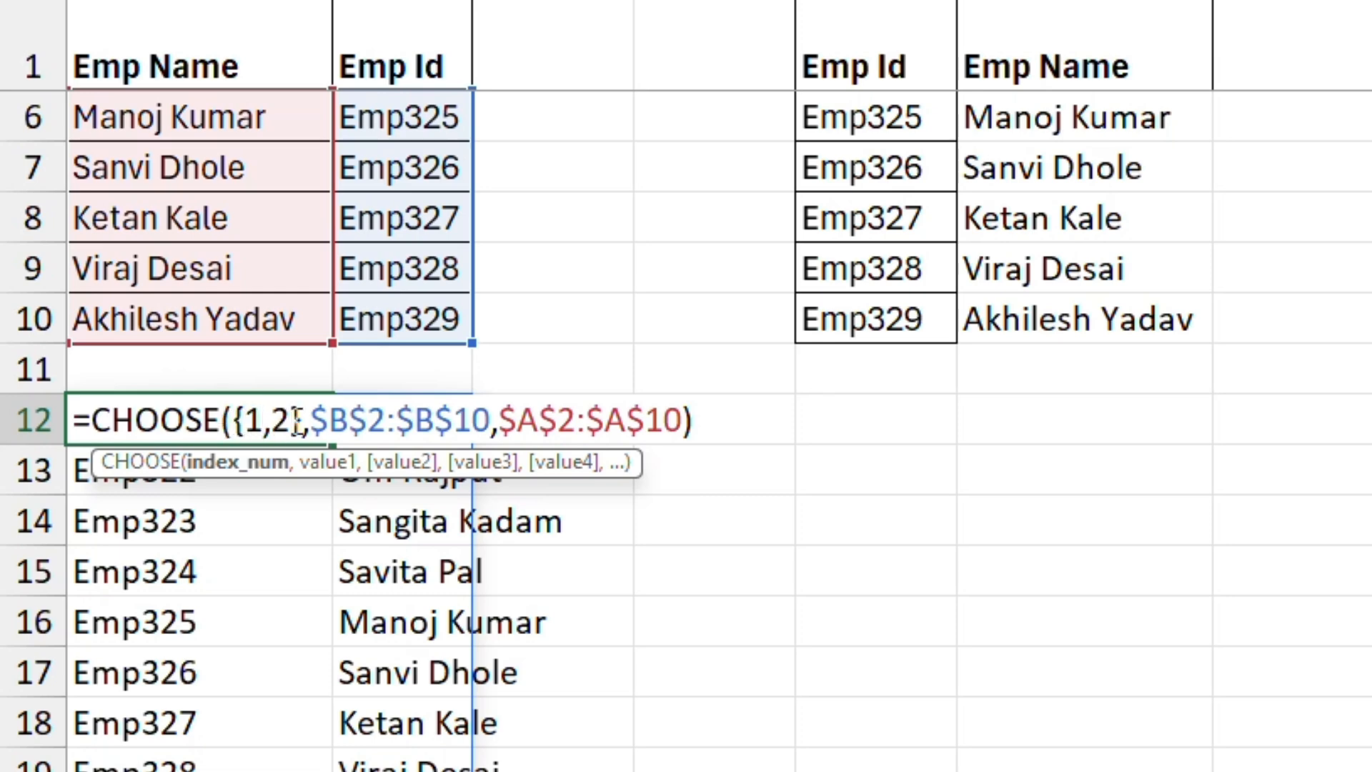
click(342, 425)
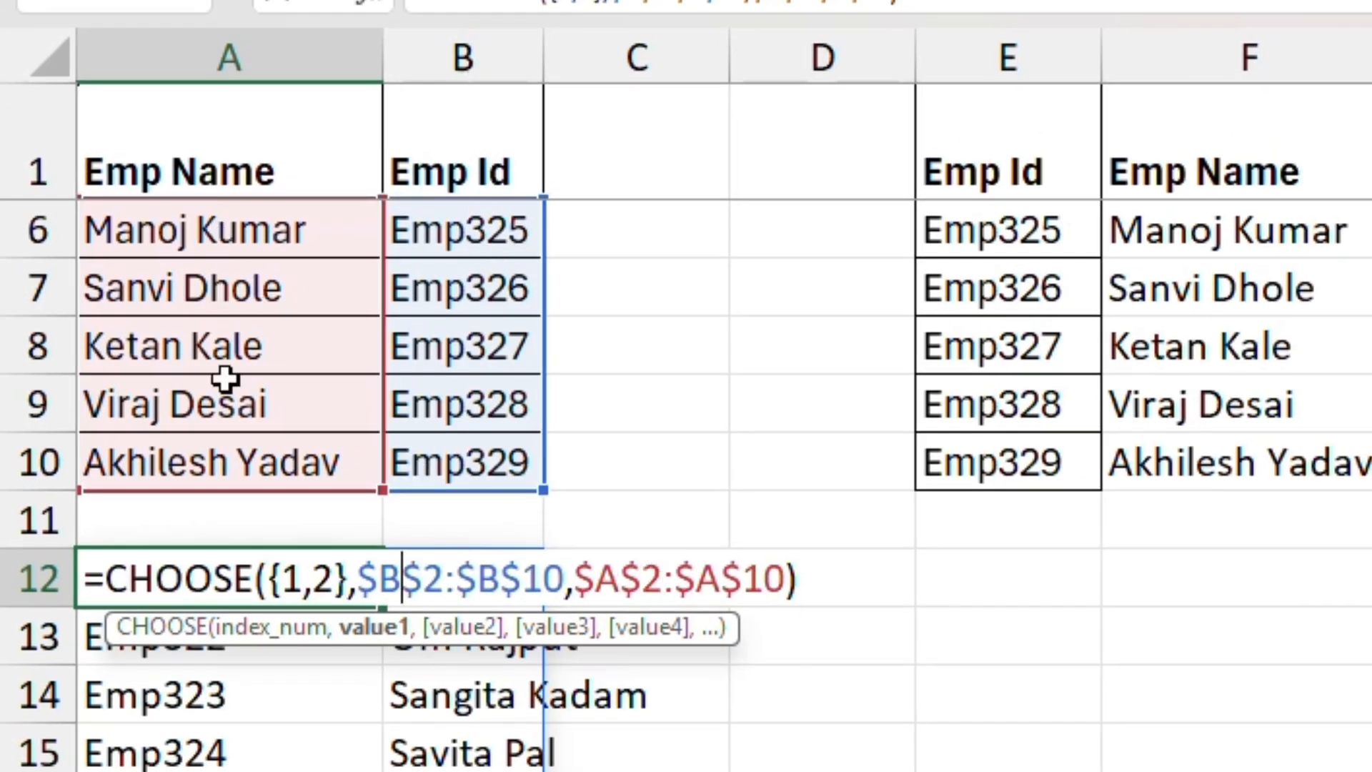
key(Return)
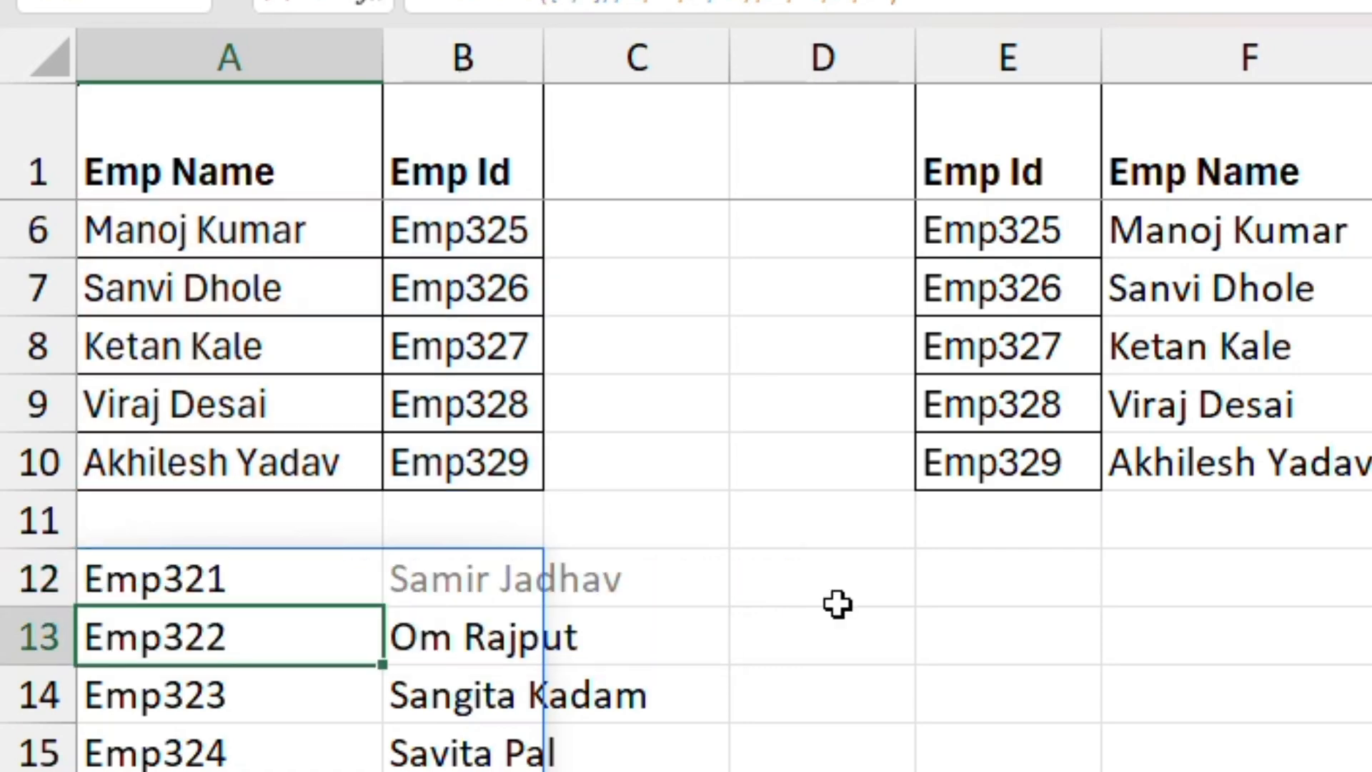
key(Up)
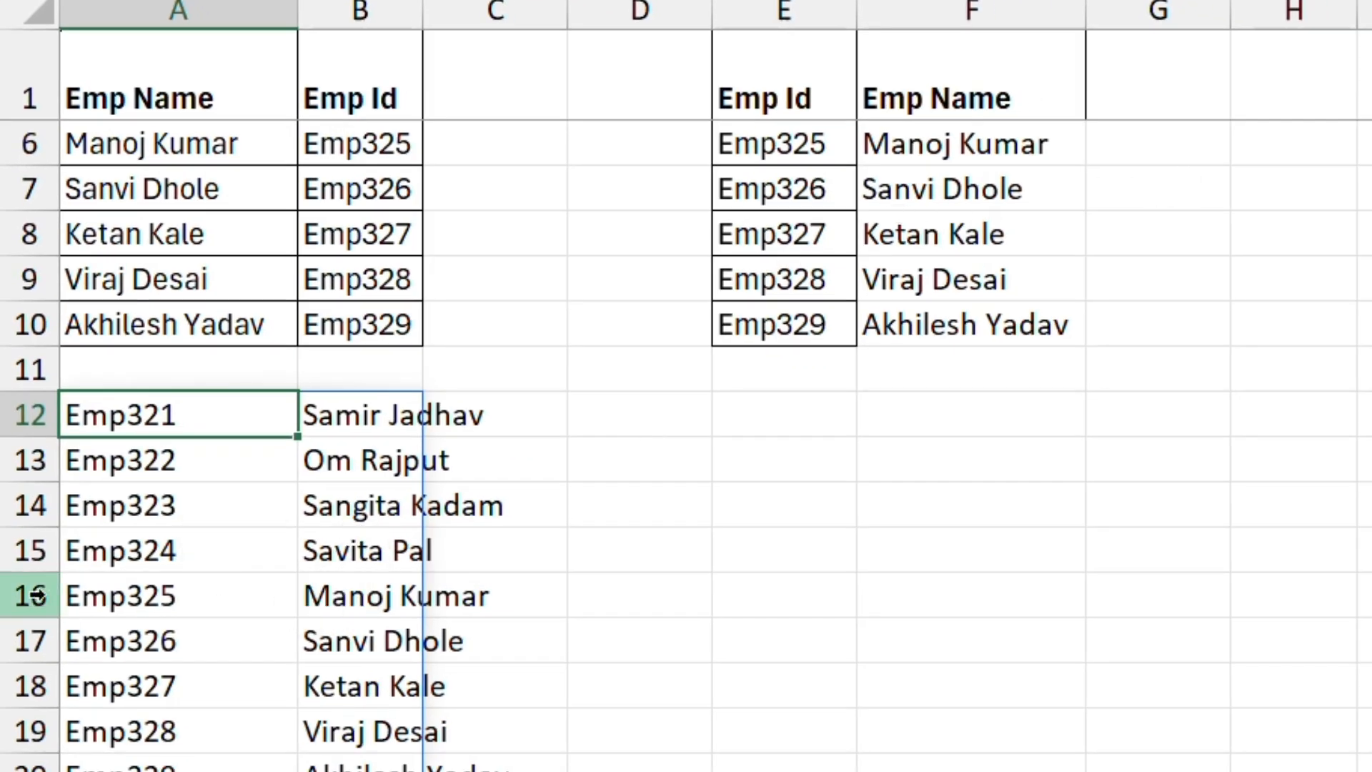
- Examine the formula =VLOOKUP(E2,CHOOSE({1,2},$B$2:$B$10,$A$2:$A$10),2,0) in F2 and confirm it
key(ctrl+Up)
key(ctrl+Up)
key(Down)
key(Up)
key(Right)
key(Right)
key(Right)
key(Right)
key(Right)
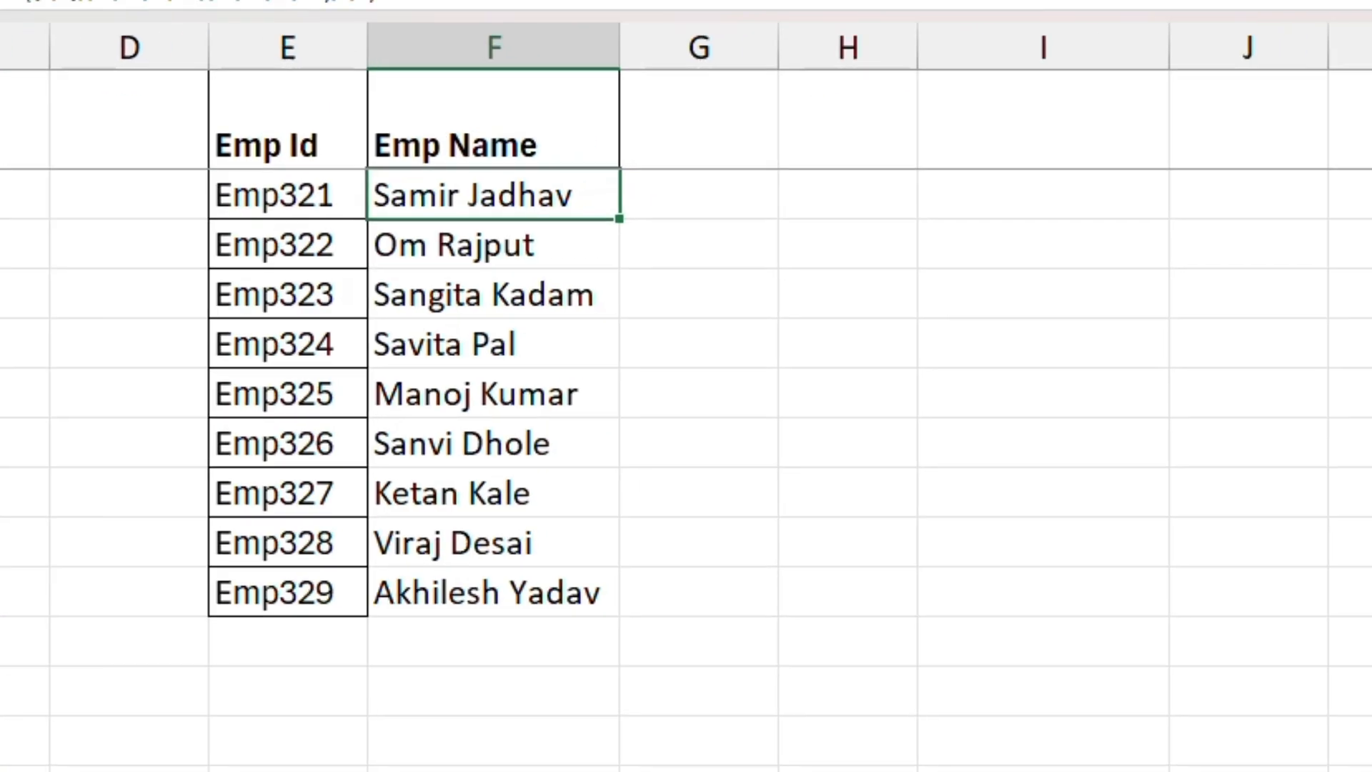
key(Down)
text(=VLOOKUP(E2,CHOOSE({1,2},$B$2:$B$10,$A$2:$A$10),2,0))
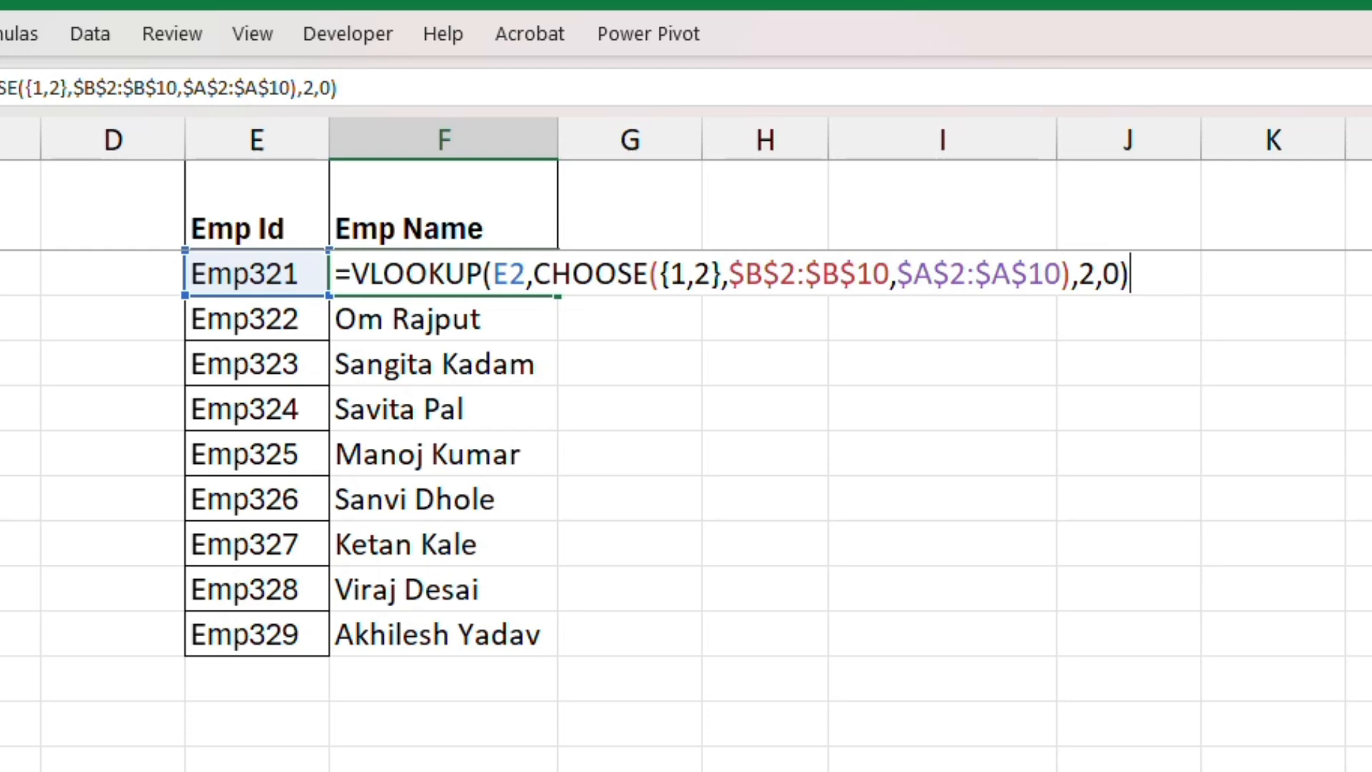
key(ctrl+Return)
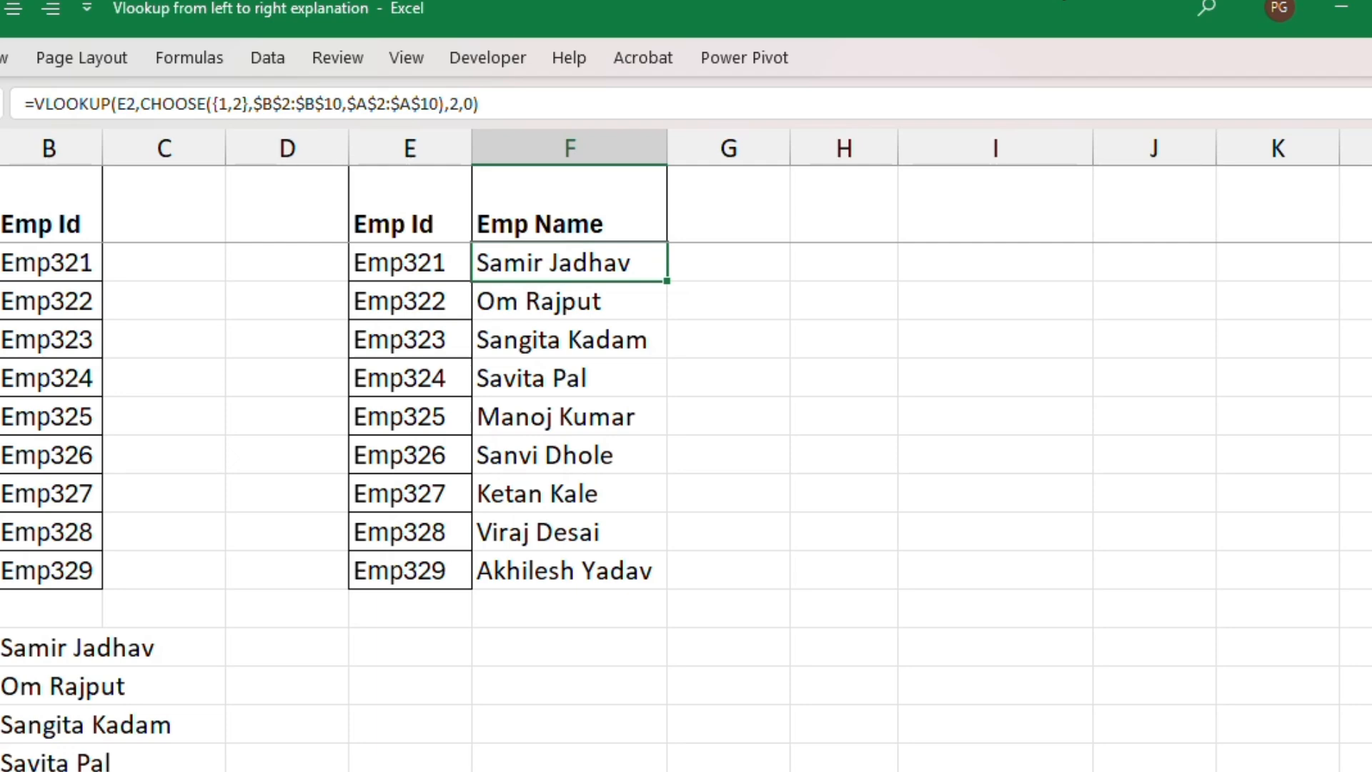
- Try to replace the curly braces around 1,2 in F2's CHOOSE function with parentheses, and discard the edit
key(F2)
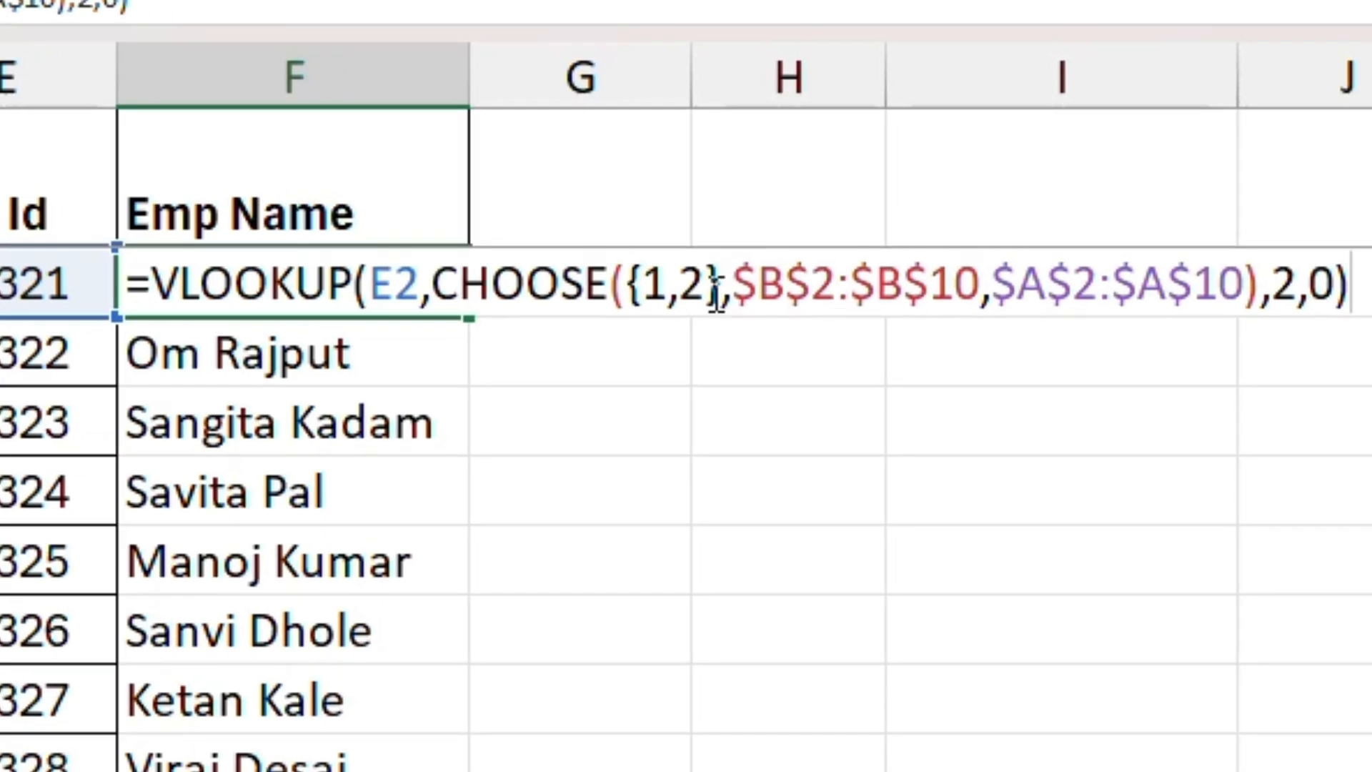
click(627, 286)
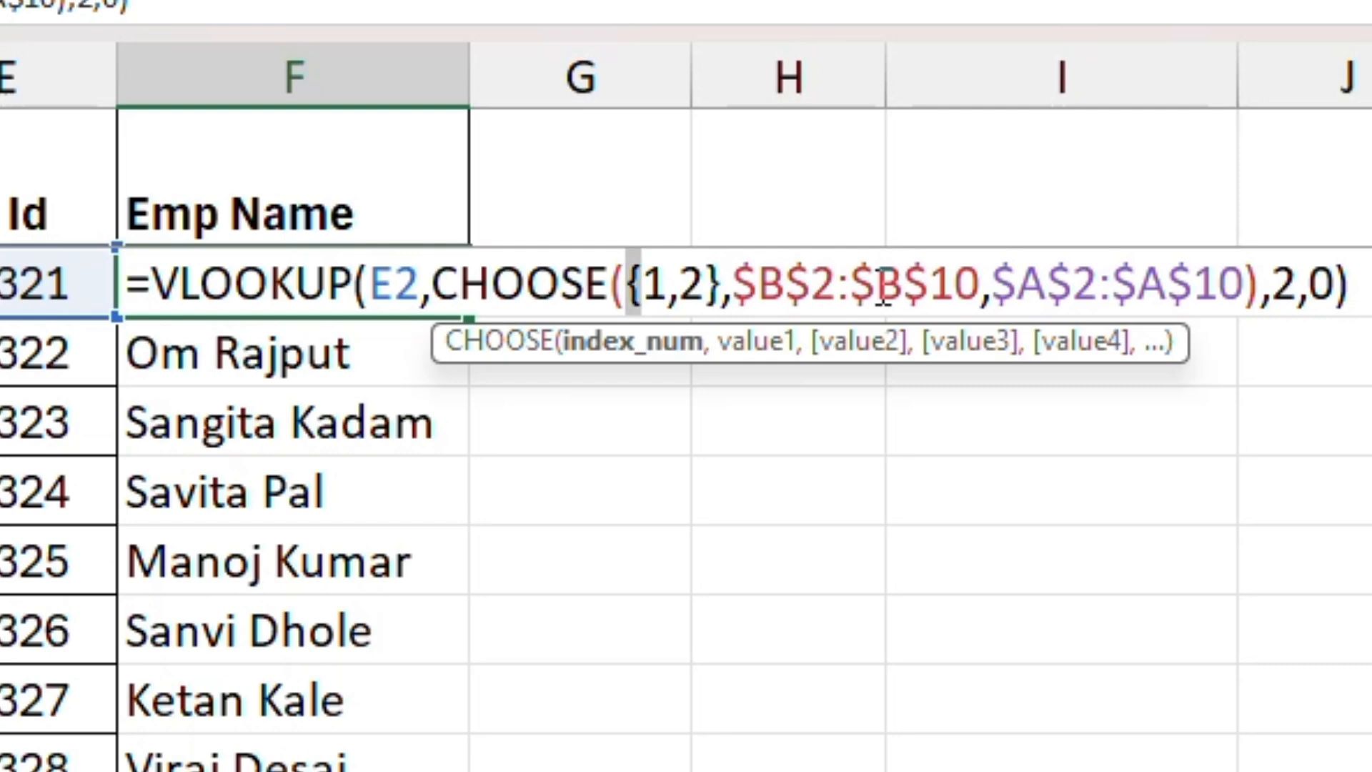
key(Delete)
text(()
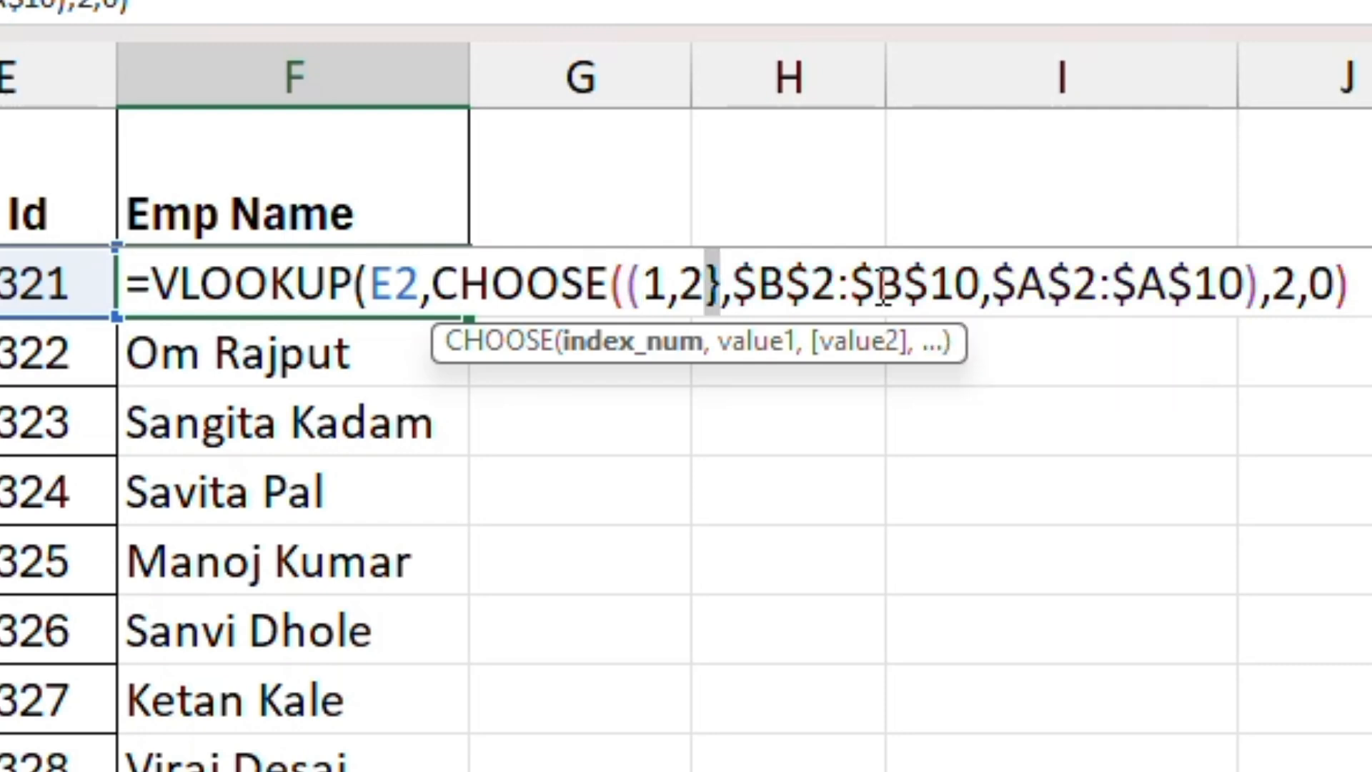
key(BackSpace)
text())
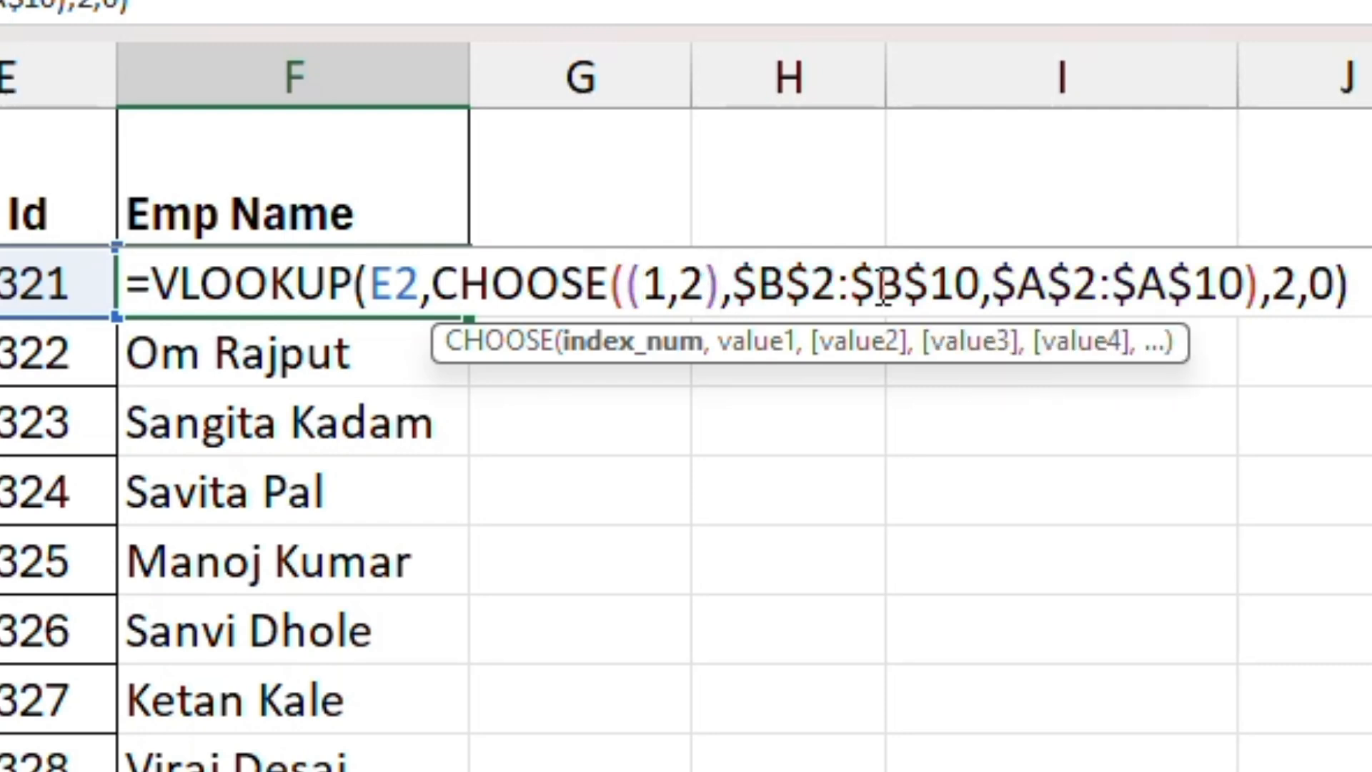
key(Return)
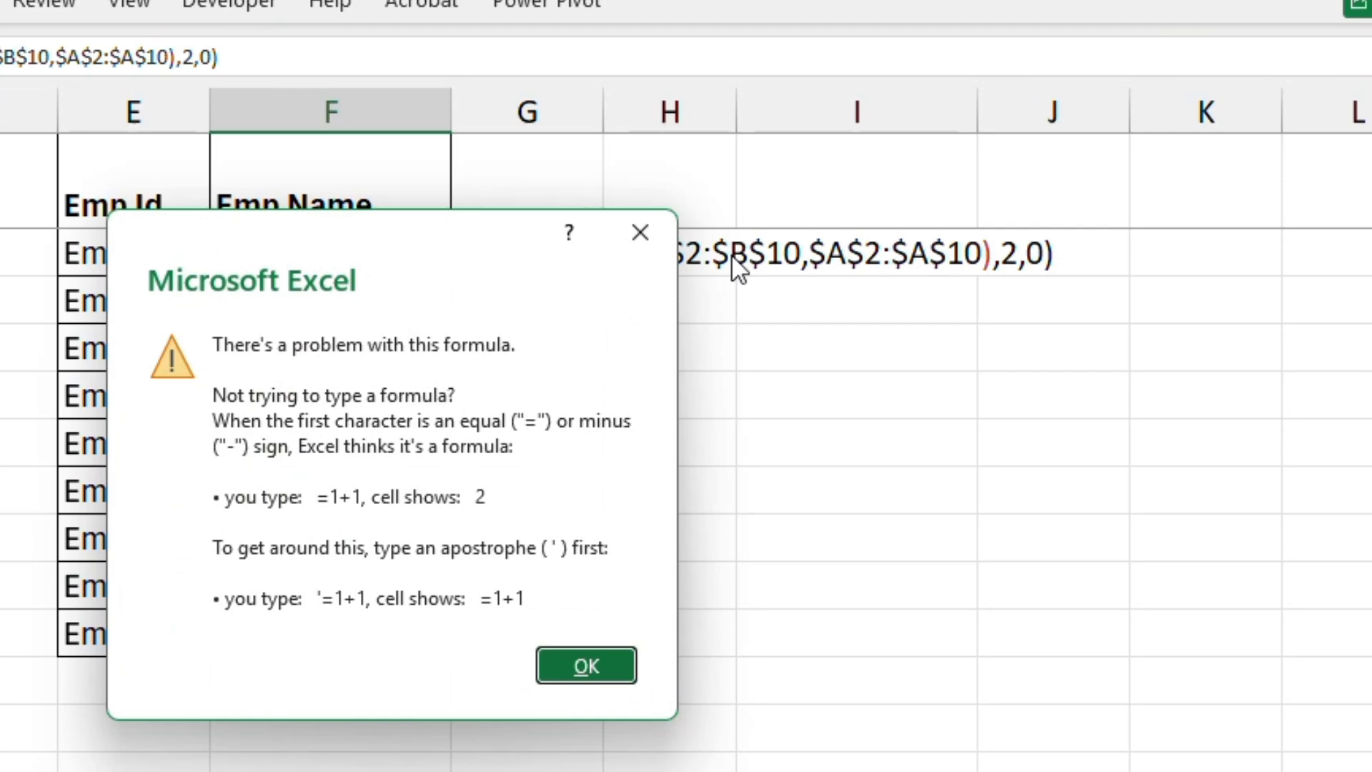
key(Return)
key(Escape)
- Review the curly-brace array {1,2} in F2's VLOOKUP formula, leaving the formula intact
key(F2)
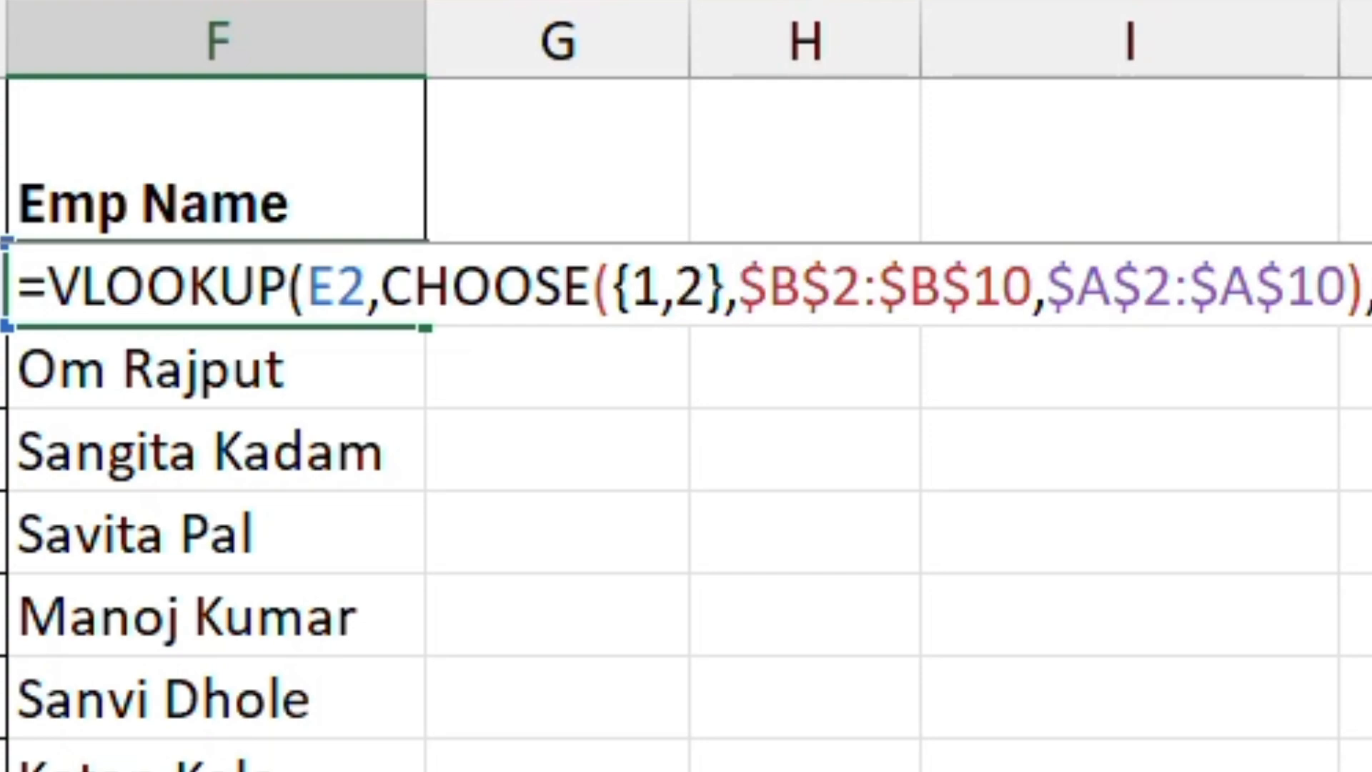
key(ctrl+Return)
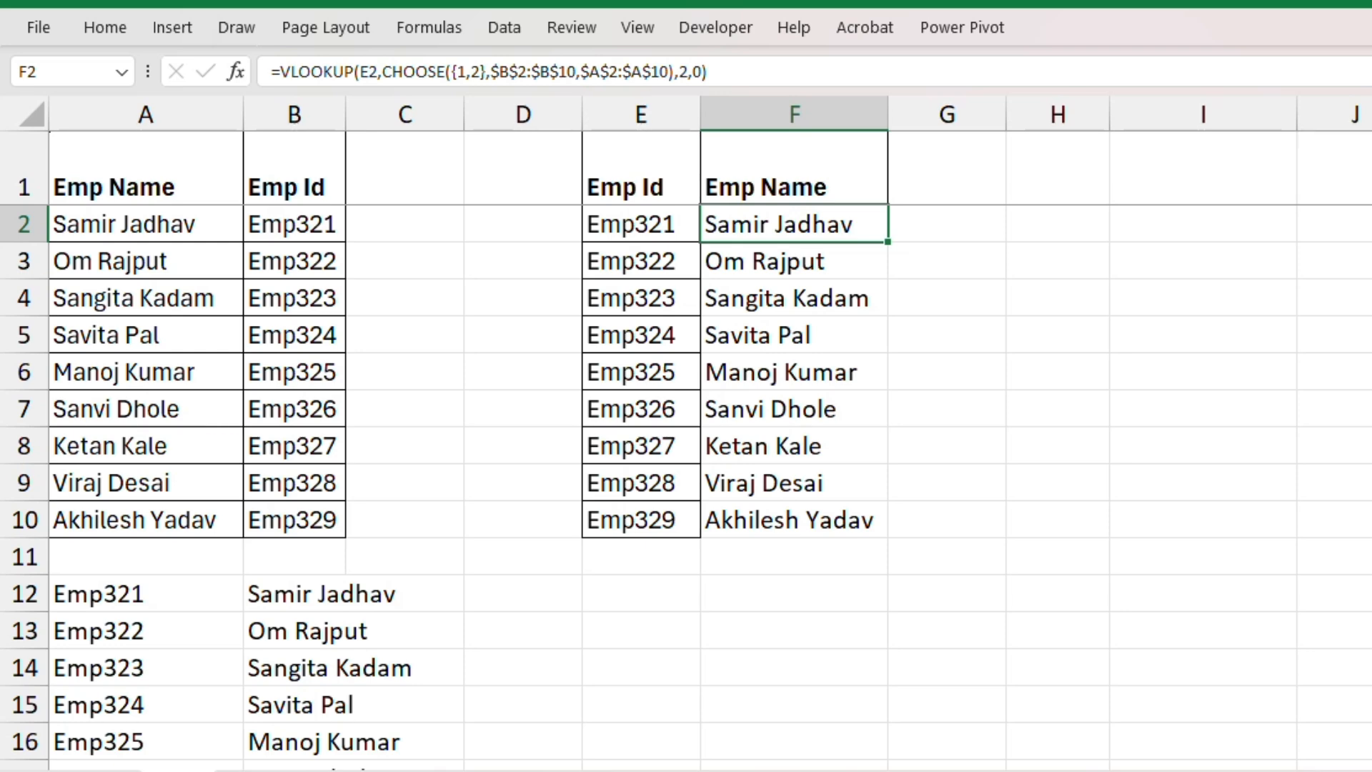
key(F2)
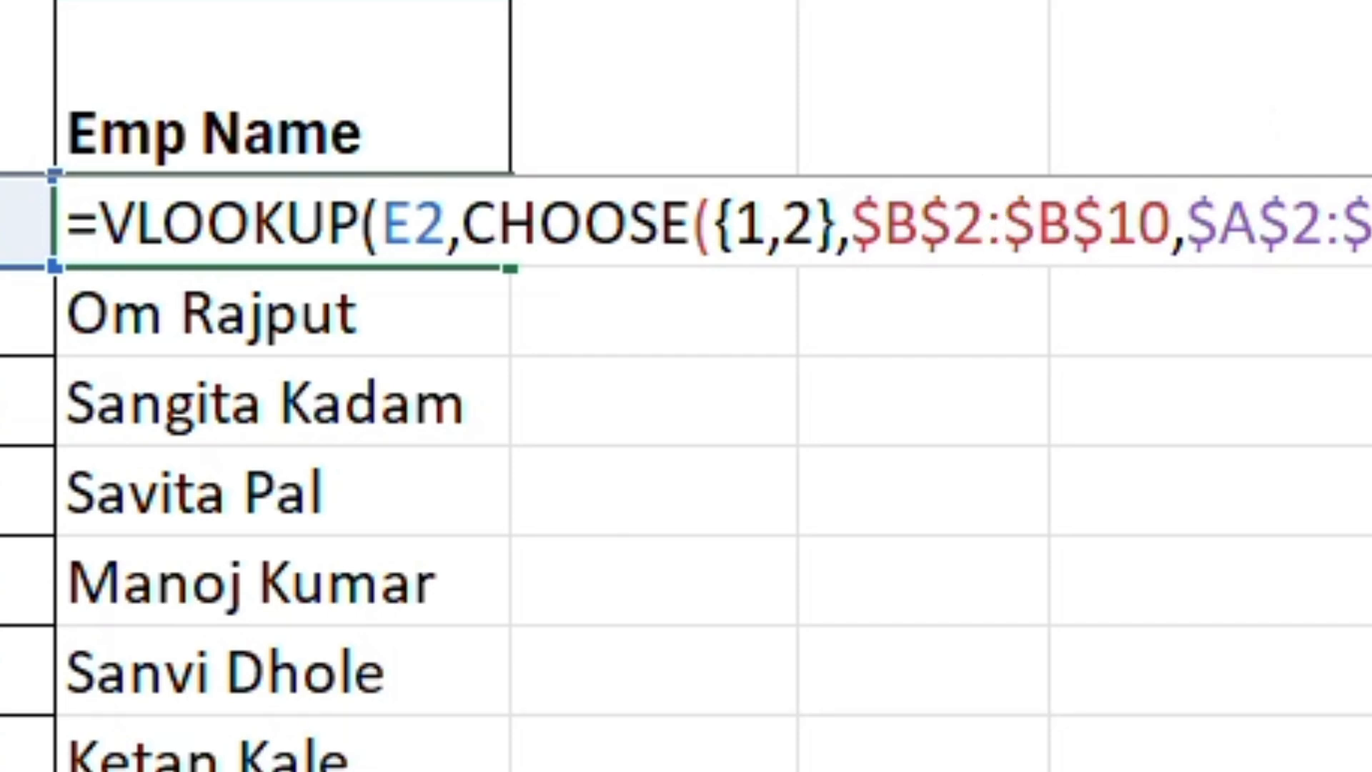
key(Escape)
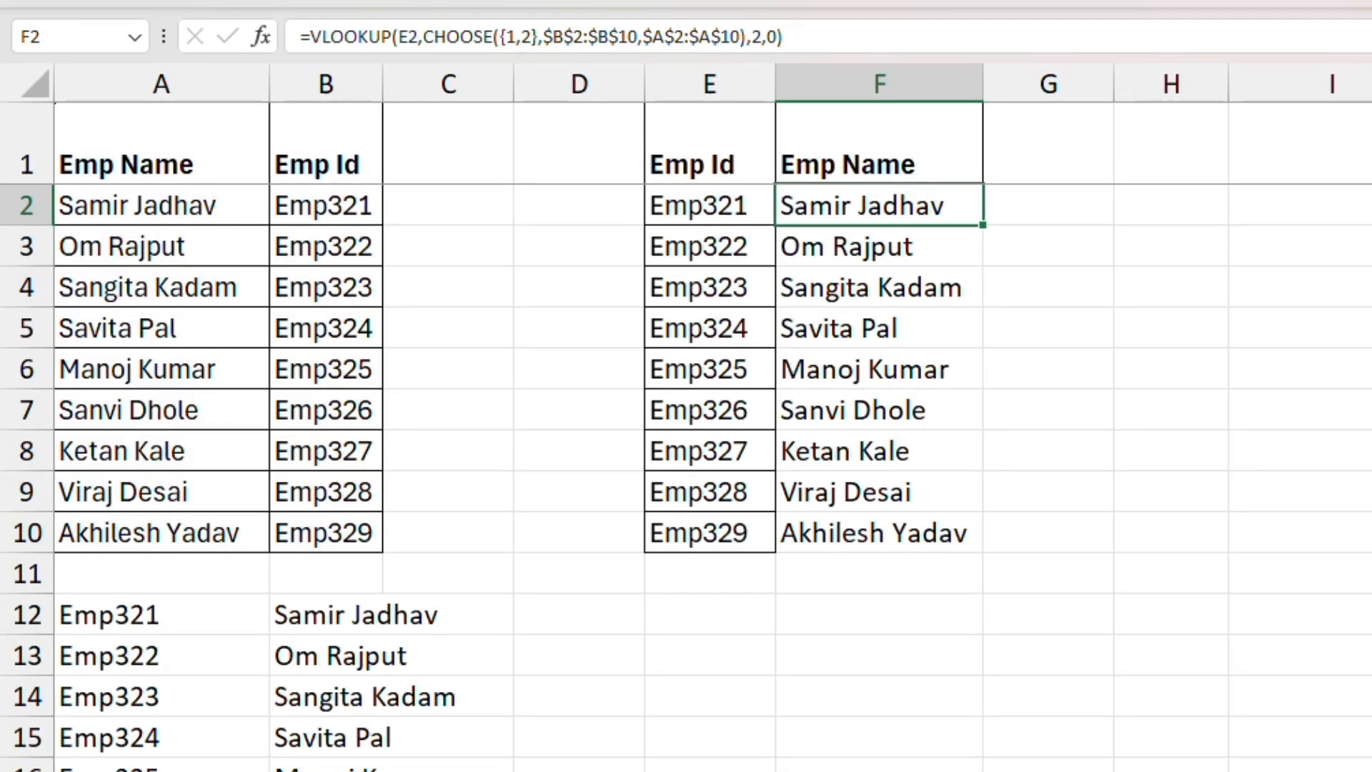